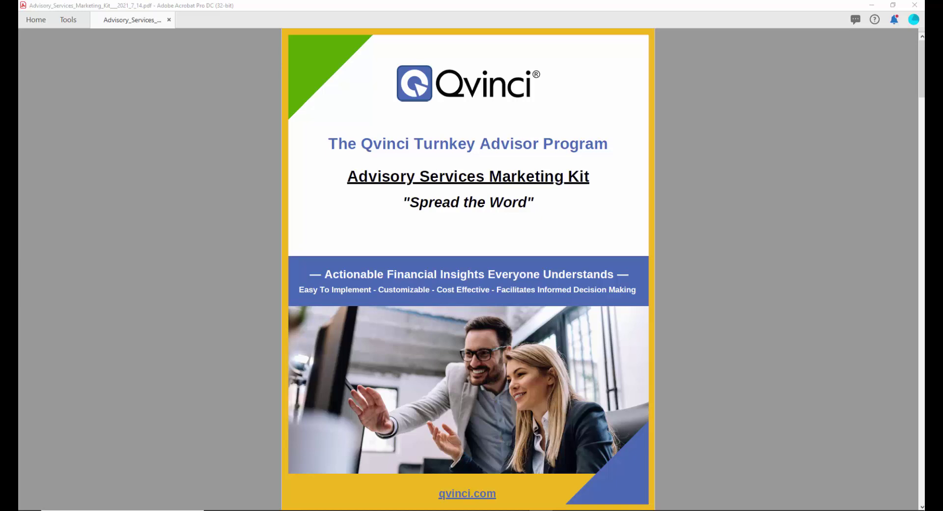
- Page past the cover and page 1 to the Your Staff email template on page 2
key("Page_Down")
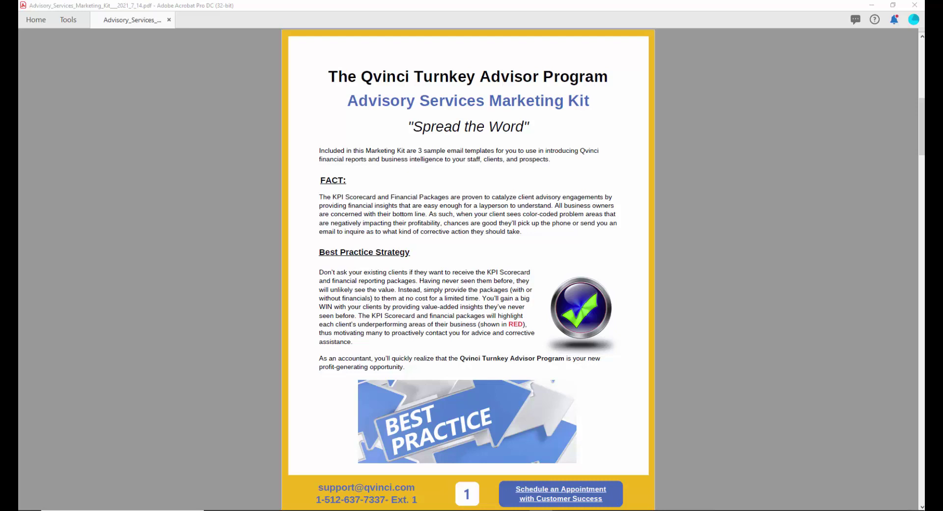
key("Page_Down")
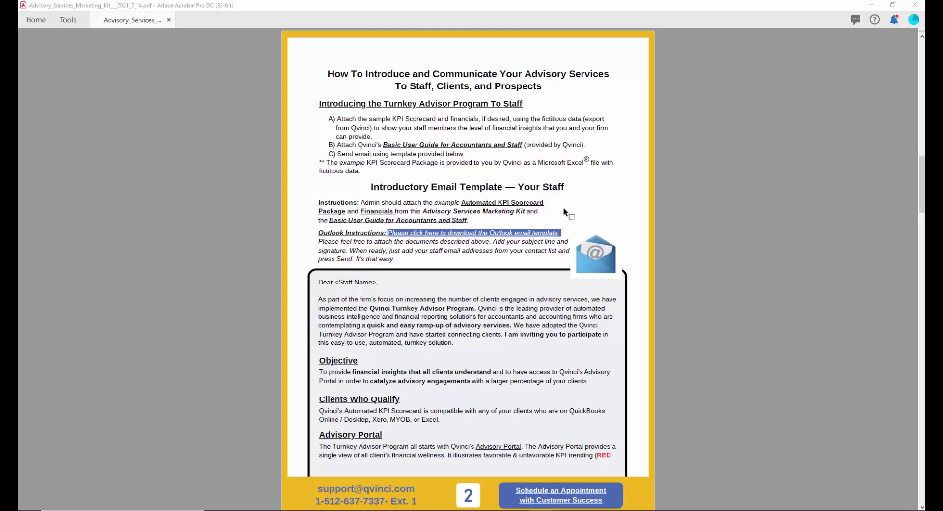
mouse_move(492, 233)
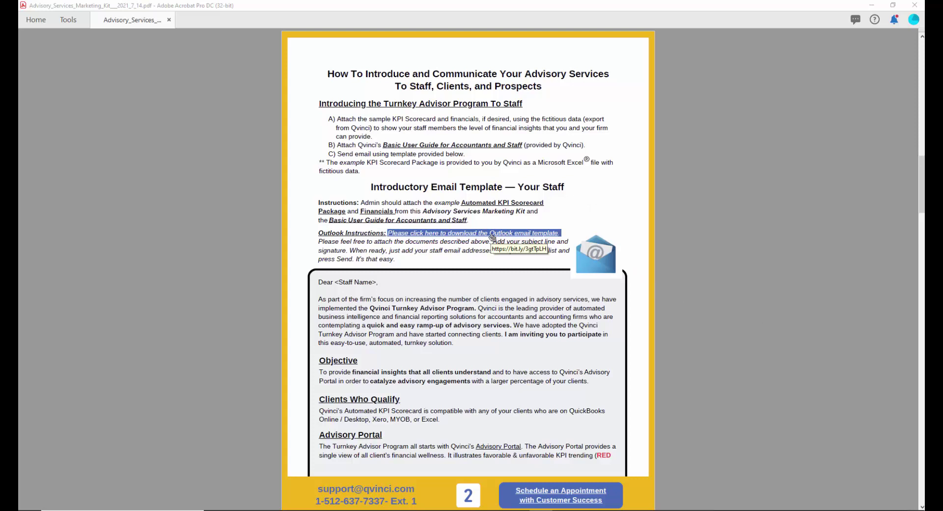
scroll(404, 327, "down", 2)
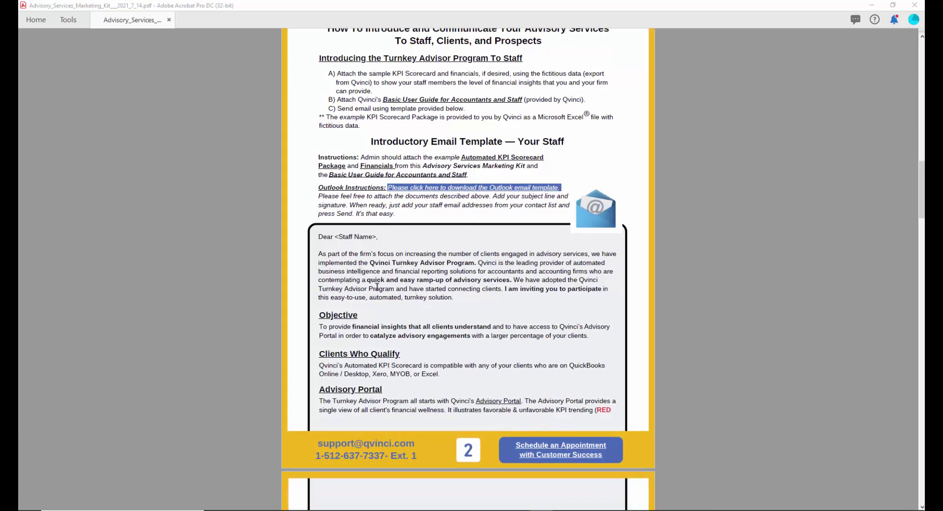
scroll(377, 275, "down", 3)
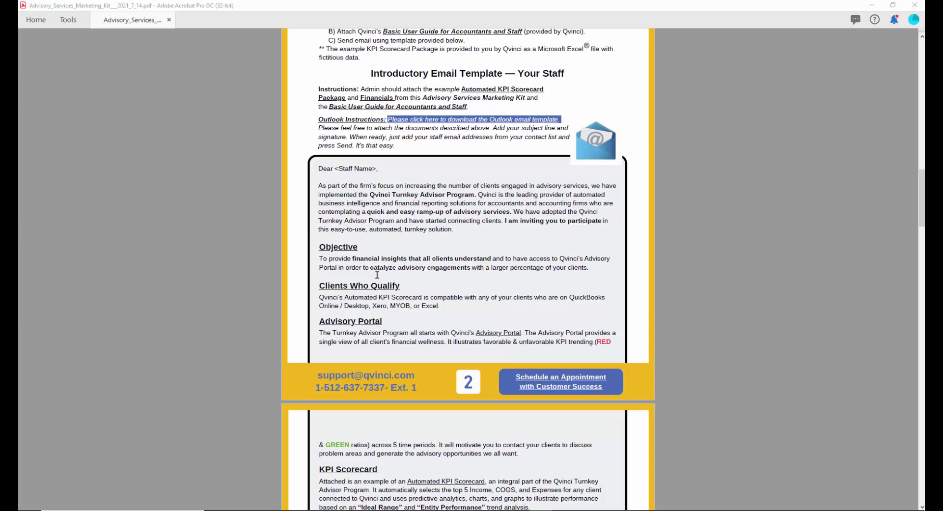
scroll(377, 275, "down", 4)
scroll(378, 332, "down", 3)
scroll(378, 333, "down", 2)
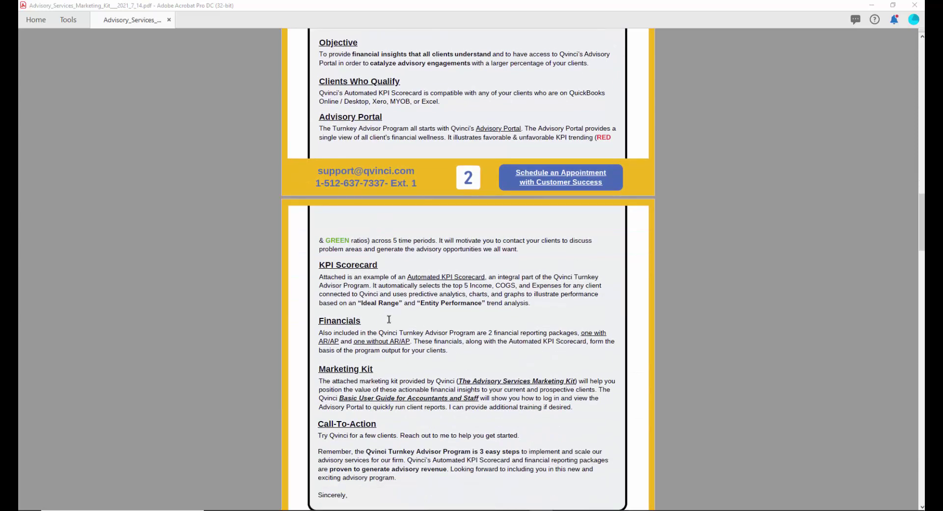
scroll(393, 317, "down", 2)
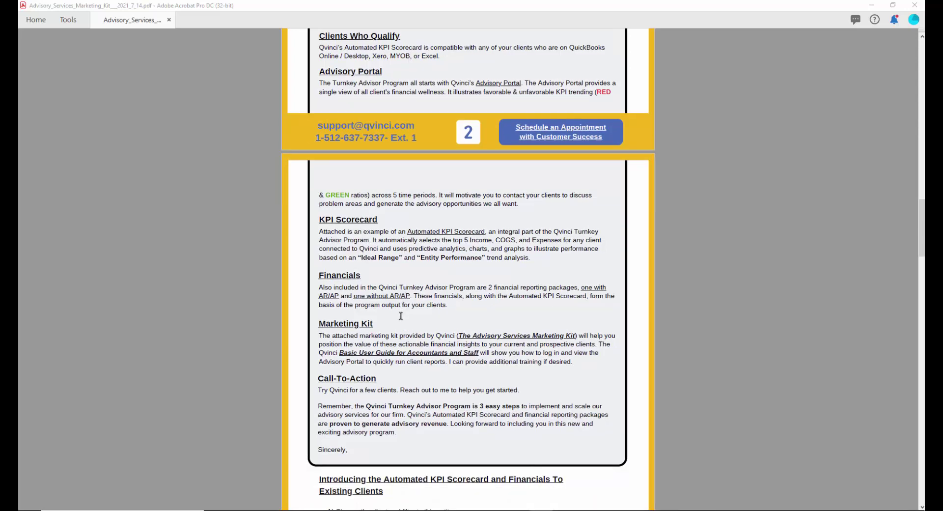
scroll(402, 312, "up", 5)
scroll(402, 312, "up", 4)
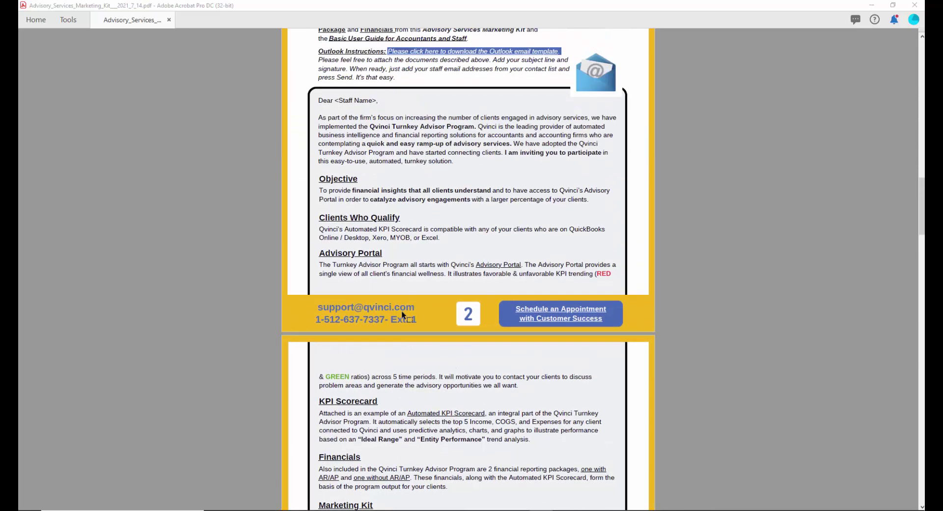
scroll(403, 315, "up", 1)
scroll(415, 268, "up", 1)
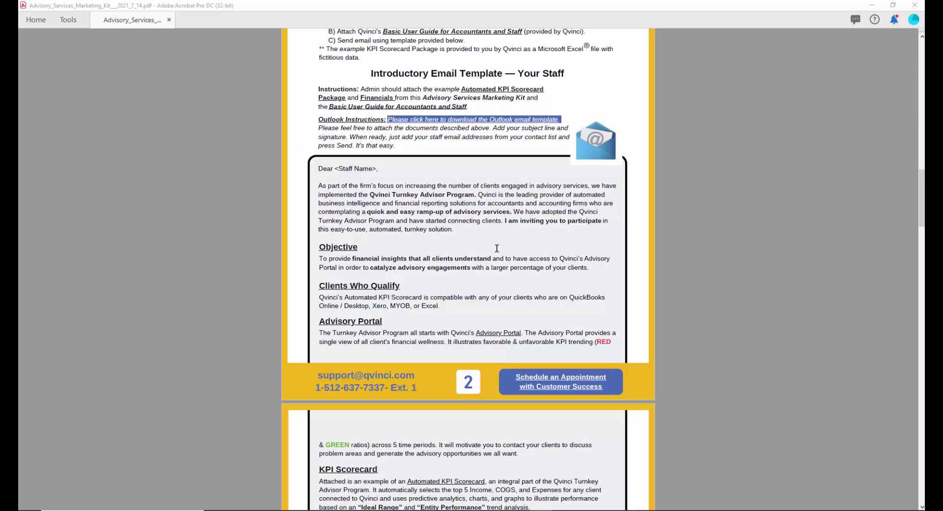
- Scroll down to the Introductory Email Template for Existing Clients on page 3
scroll(497, 251, "down", 3)
scroll(497, 251, "down", 2)
scroll(497, 251, "down", 3)
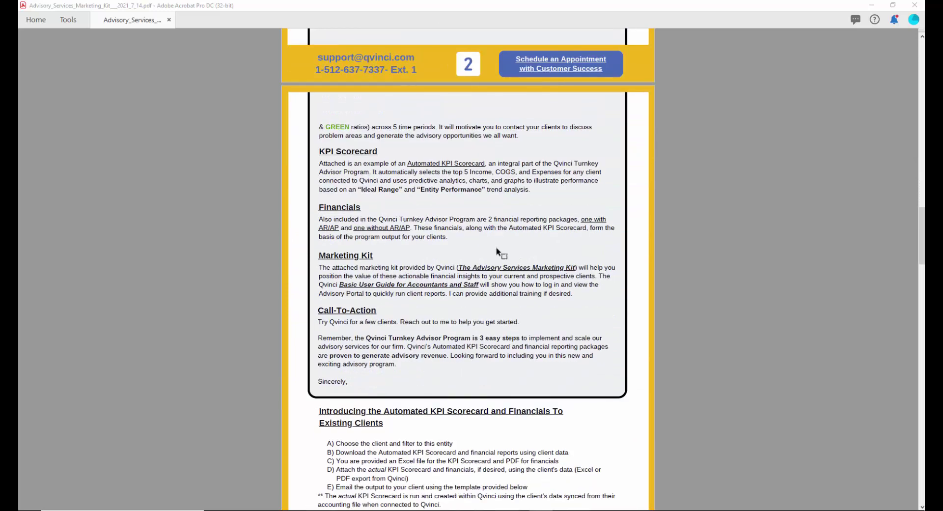
scroll(497, 251, "down", 3)
scroll(497, 249, "down", 4)
scroll(496, 248, "down", 3)
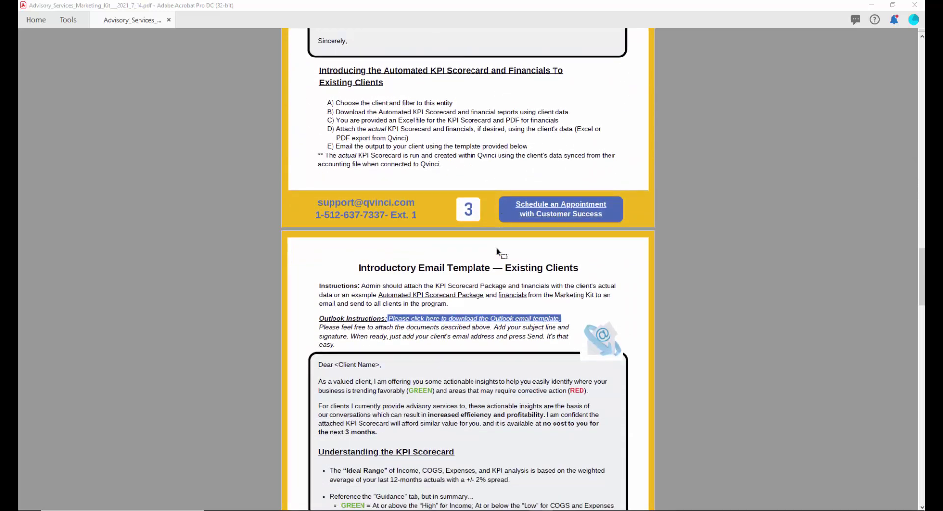
scroll(497, 251, "down", 2)
scroll(496, 251, "down", 1)
scroll(495, 253, "down", 1)
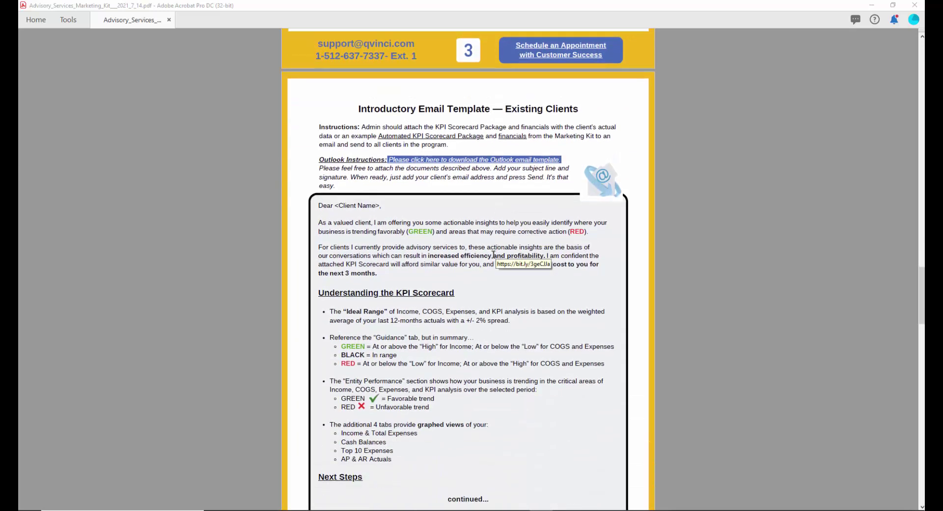
scroll(458, 233, "down", 1)
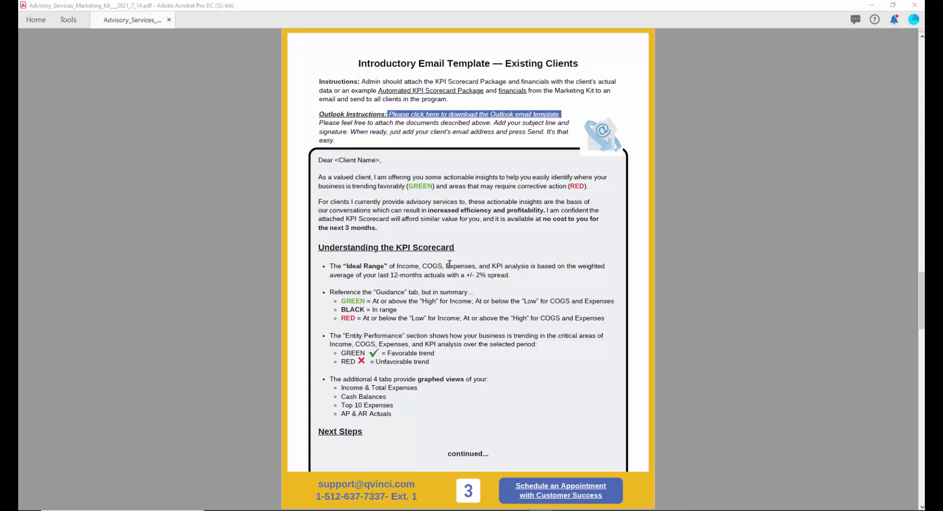
- Scroll on to page 4's Prospective Clients email template and its Outlook download link
scroll(450, 264, "down", 1)
scroll(449, 266, "down", 4)
scroll(450, 267, "down", 5)
scroll(450, 267, "down", 5)
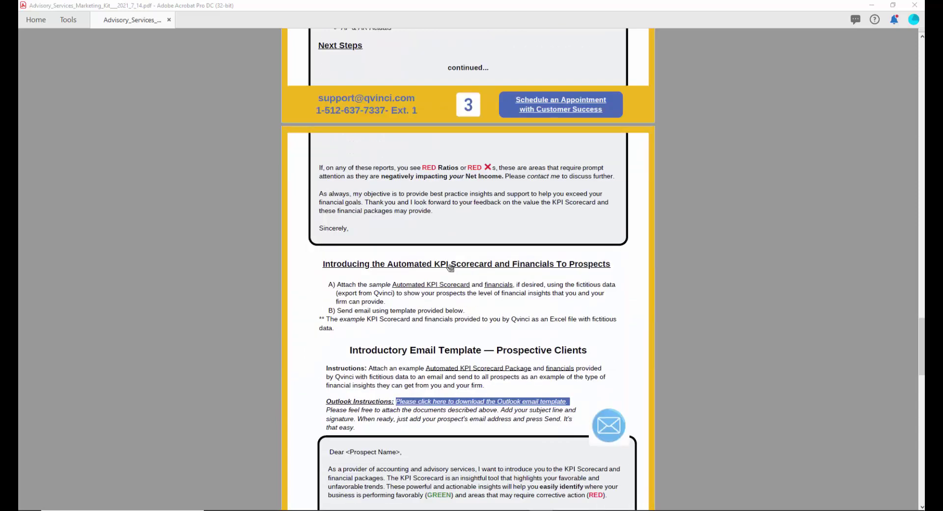
scroll(450, 268, "down", 1)
scroll(450, 266, "down", 2)
scroll(449, 265, "down", 3)
scroll(449, 265, "down", 3)
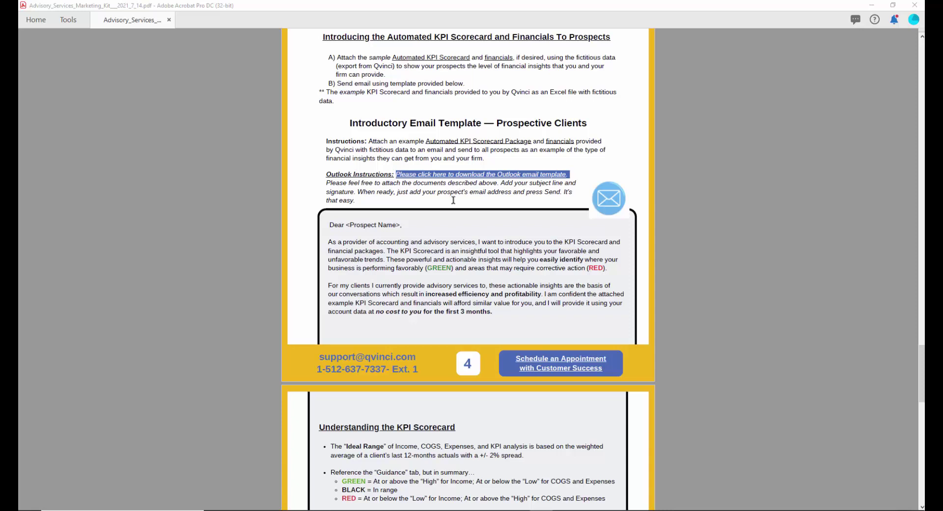
- Scroll to the prospect letter's Understanding the KPI Scorecard and Next Steps sections
scroll(454, 200, "down", 1)
scroll(453, 199, "down", 2)
scroll(453, 202, "down", 1)
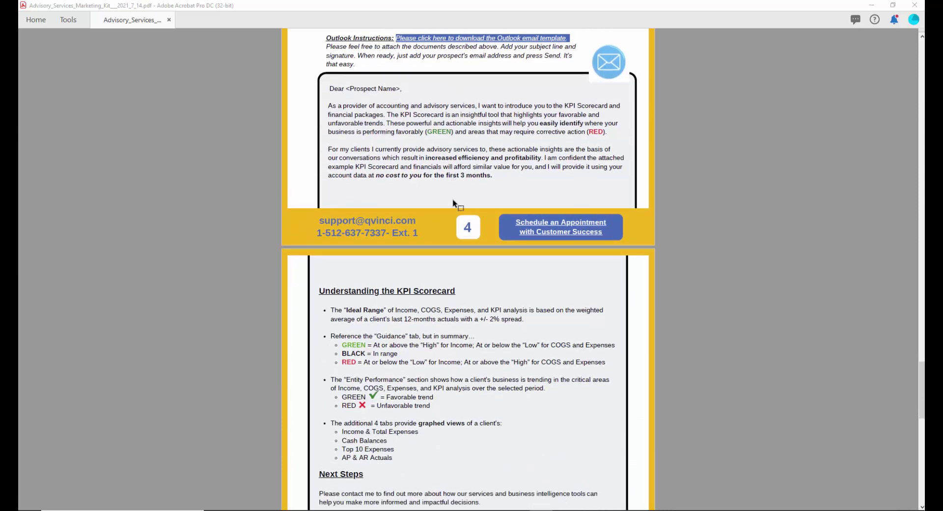
scroll(454, 203, "down", 1)
scroll(454, 203, "down", 1)
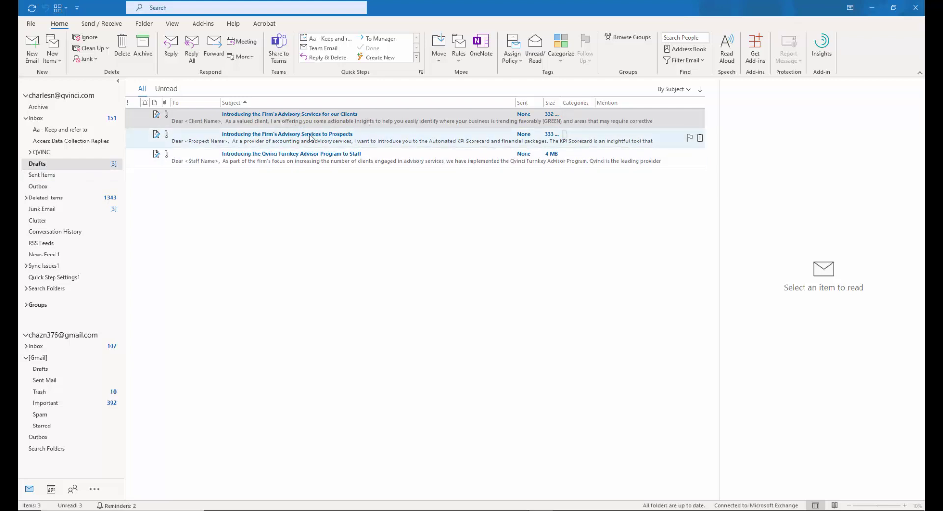
mouse_move(413, 157)
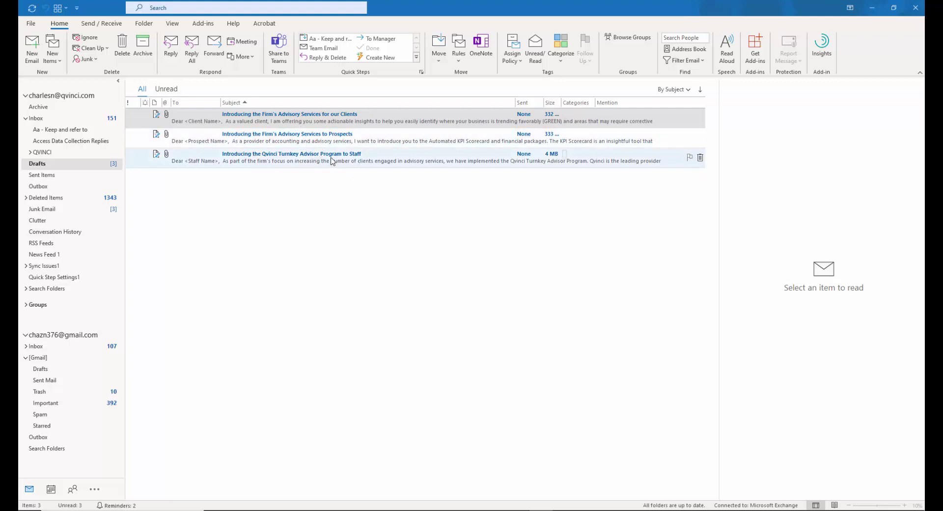
- Open the staff introduction draft in its own window and move it up and left
left_click(333, 160)
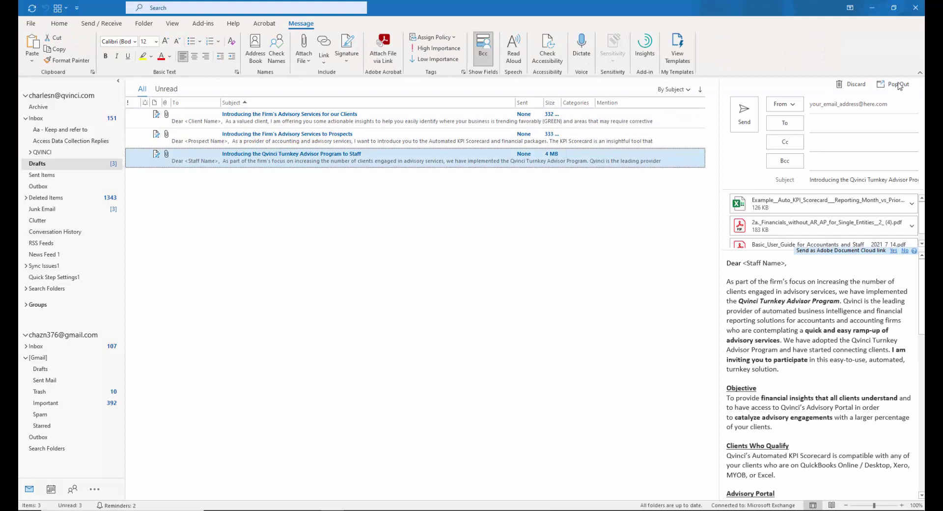
left_click(890, 86)
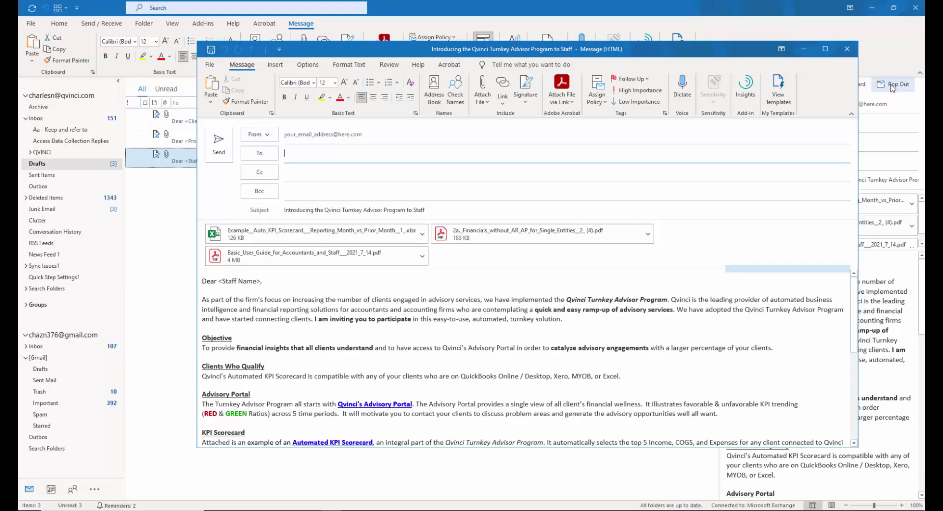
mouse_move(464, 49)
left_mouse_down()
mouse_move(385, 34)
mouse_move(383, 1)
left_mouse_up()
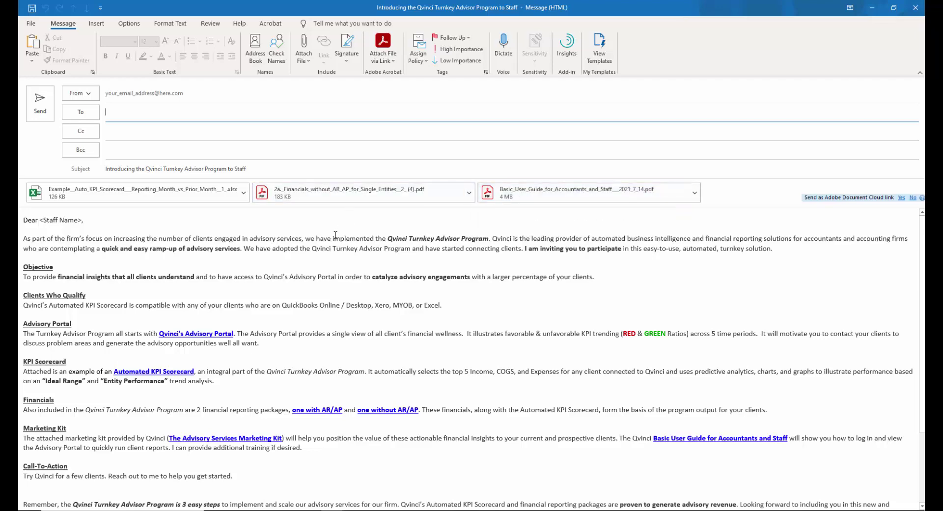
- Scroll through the staff draft body and open the Example_Auto_KPI_Scorecard .xlsx attachment
scroll(336, 235, "down", 2)
scroll(319, 275, "down", 2)
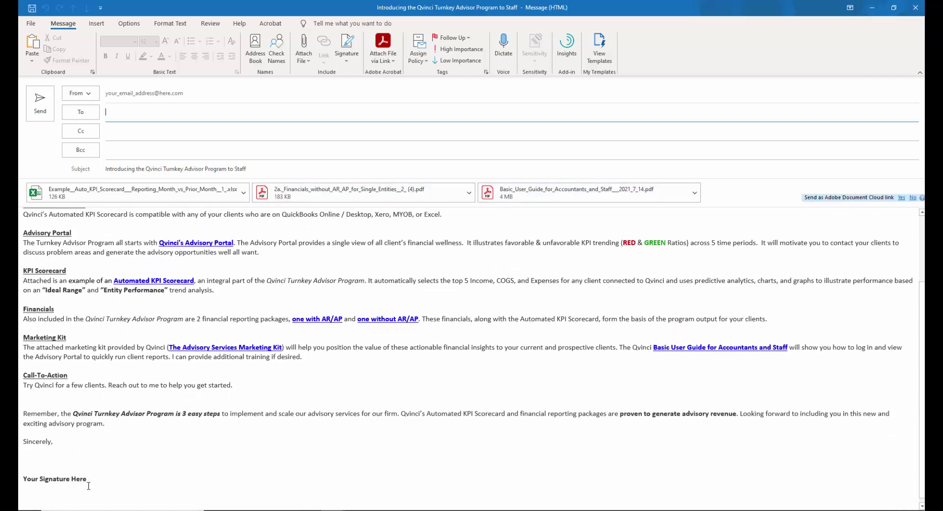
scroll(163, 322, "up", 1)
scroll(164, 330, "up", 3)
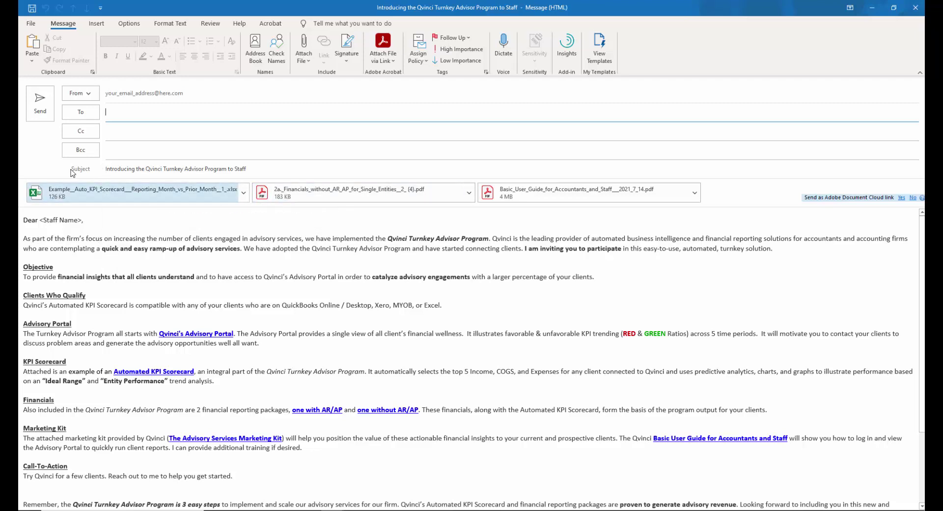
left_click(119, 194)
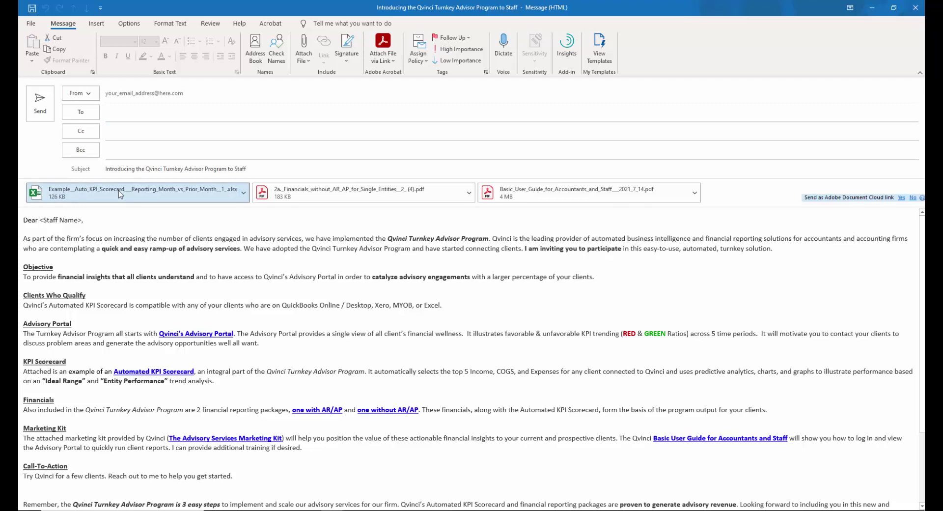
double_click(126, 189)
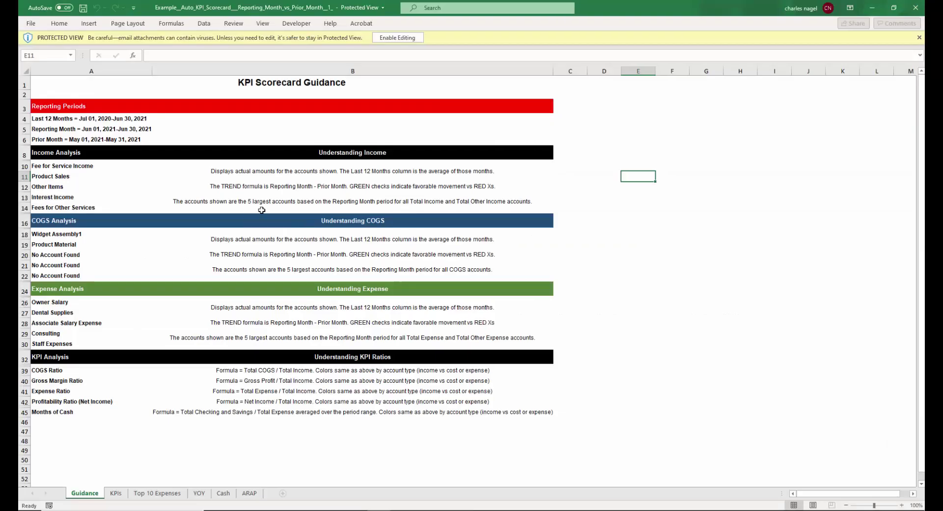
- Enable editing, view the KPIs, Top 10 Expenses, YOY and Guidance sheets, then close Excel
left_click(398, 38)
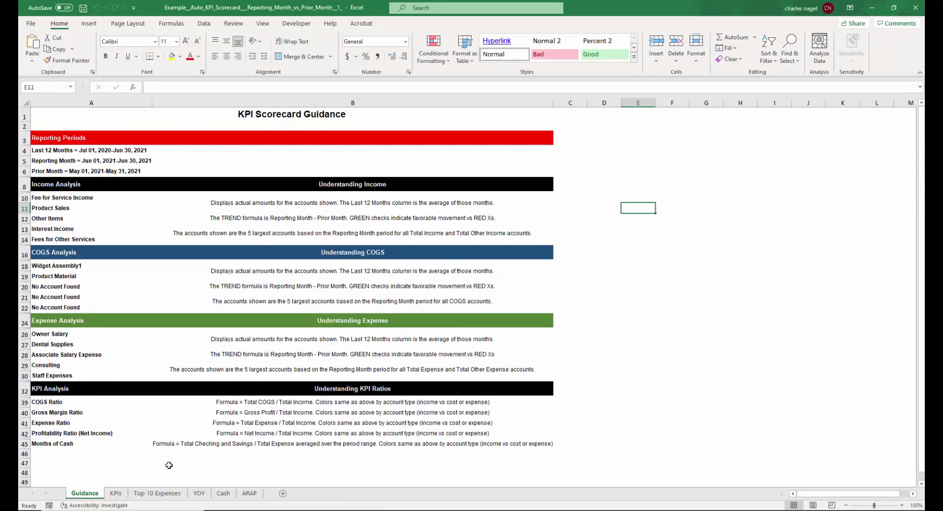
left_click(116, 493)
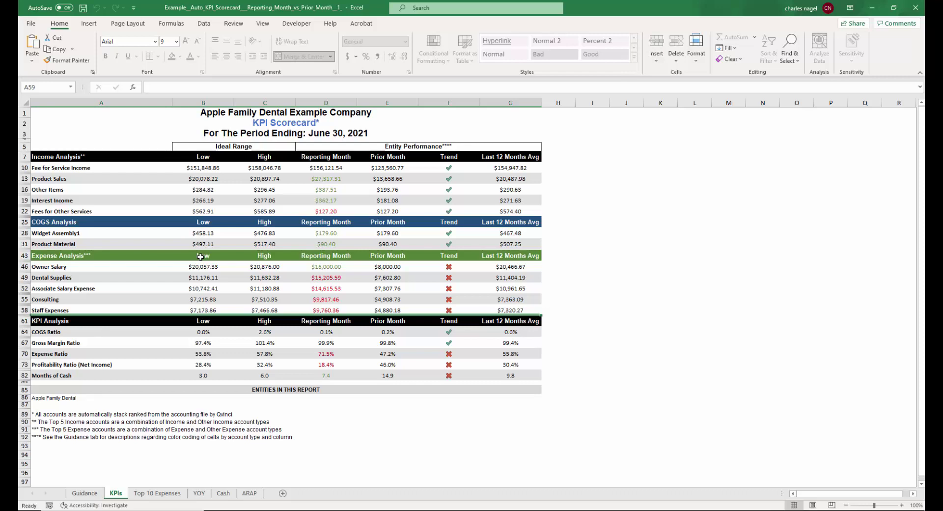
left_click(145, 494)
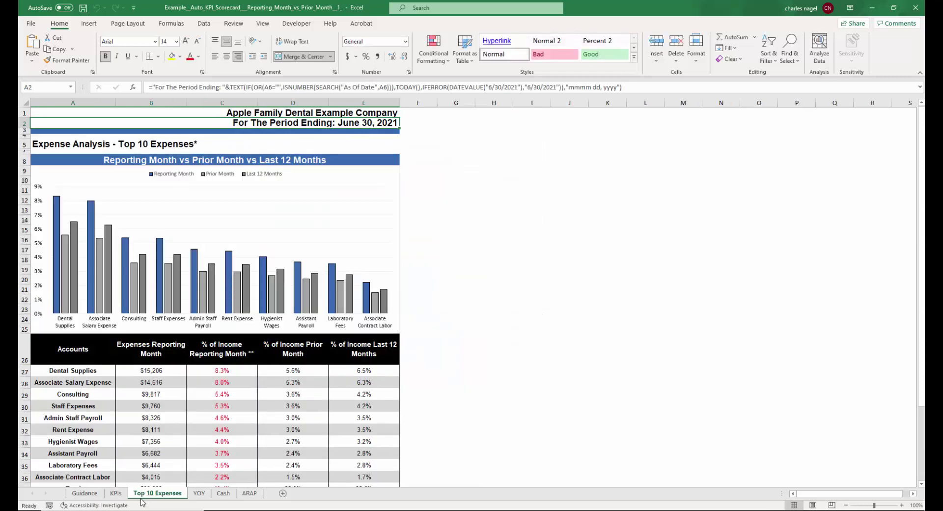
left_click(203, 494)
left_click(86, 494)
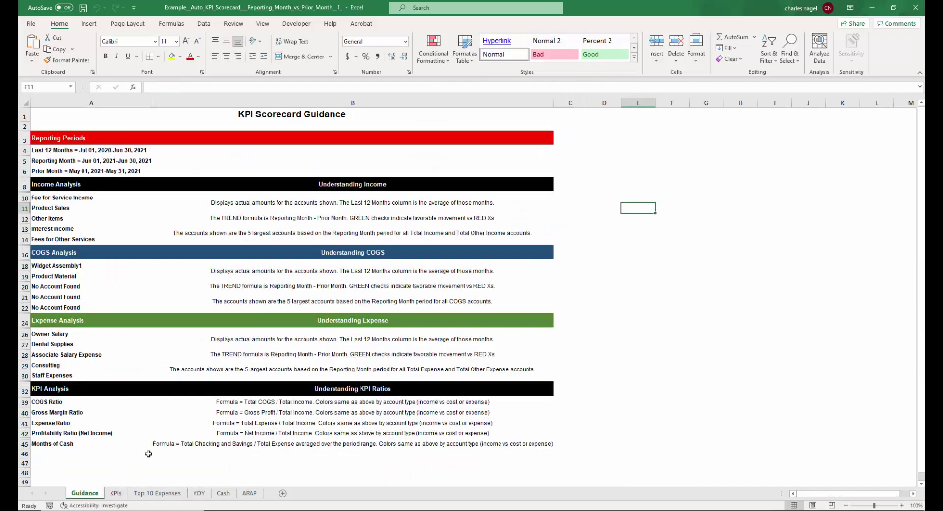
left_click(915, 8)
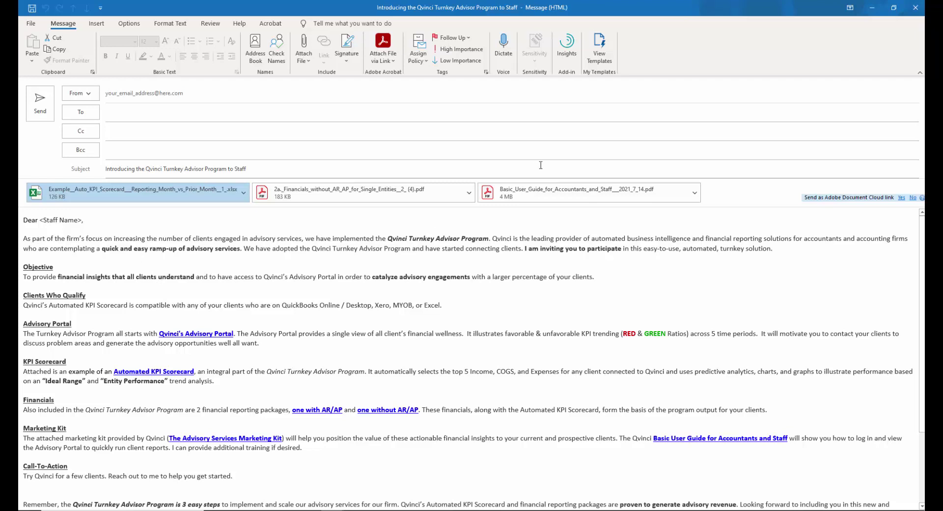
- Close the staff draft unsaved, then read the prospects draft popped out and close it unsaved
left_click(915, 8)
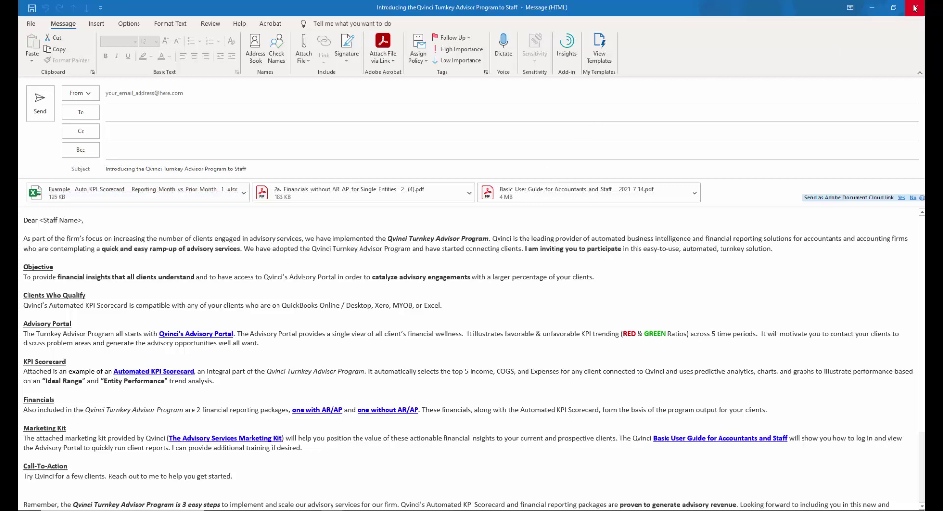
left_click(479, 285)
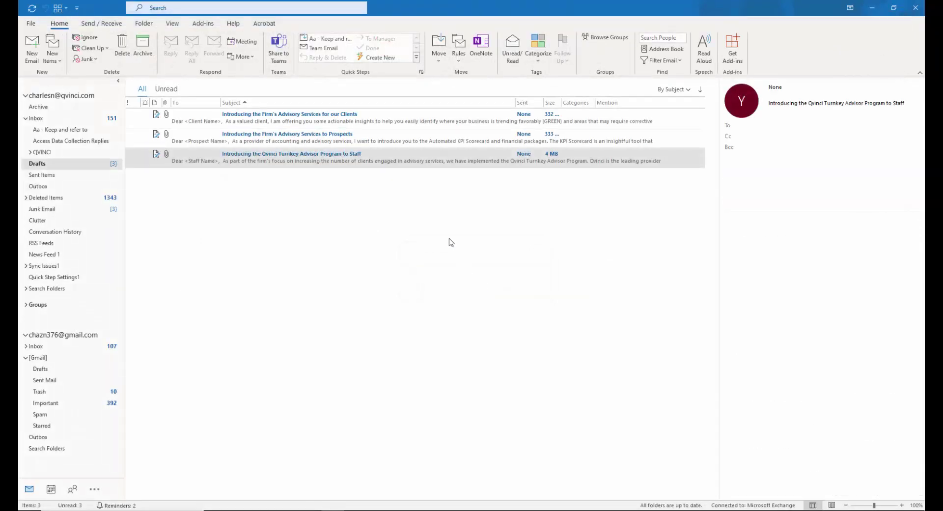
left_click(324, 140)
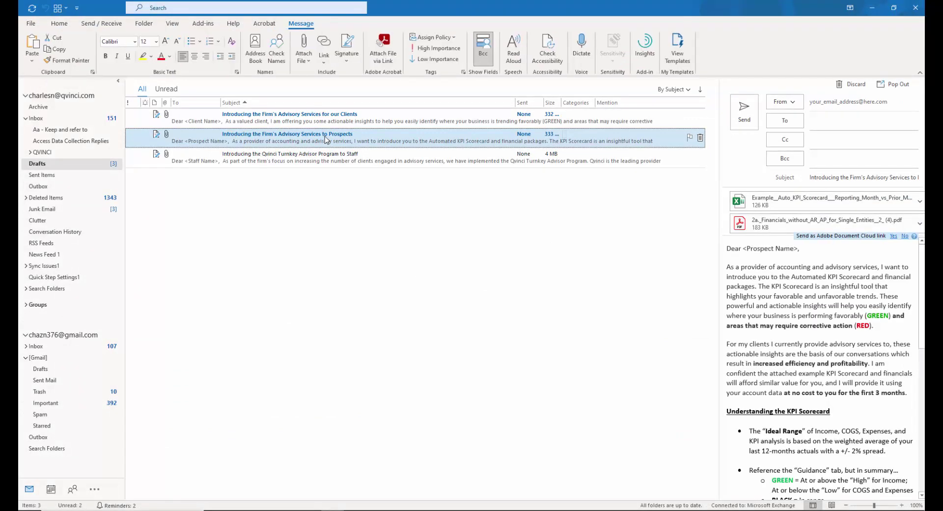
left_click(881, 87)
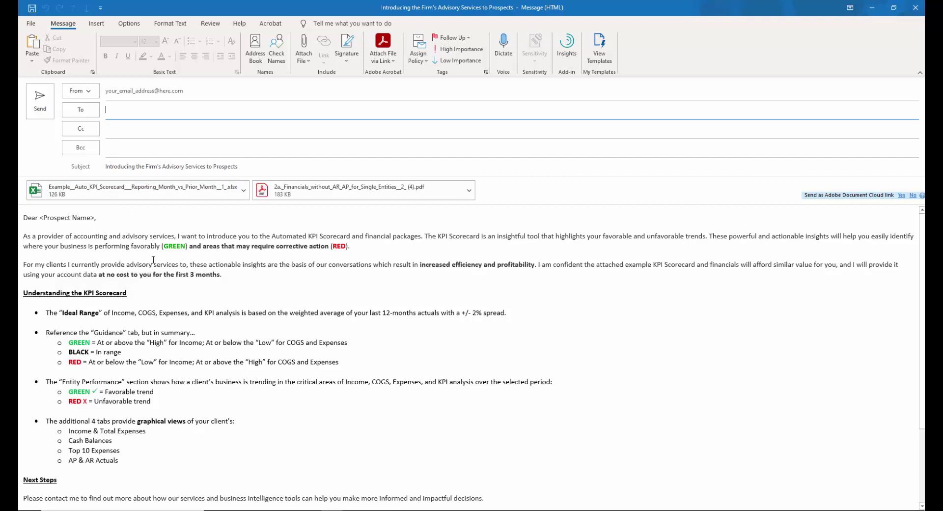
left_click(915, 8)
left_click(490, 287)
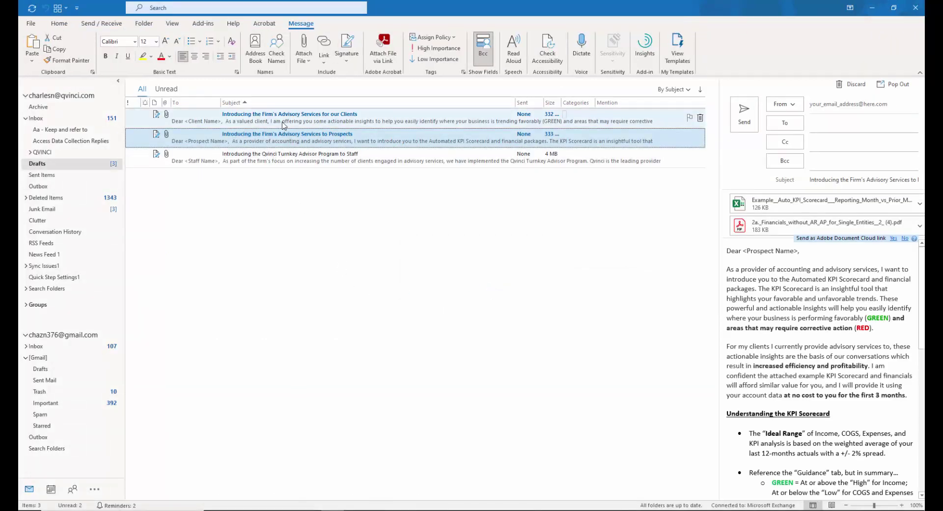
- Review the clients draft in its own window, close it unsaved, then preview the staff draft
left_click(283, 124)
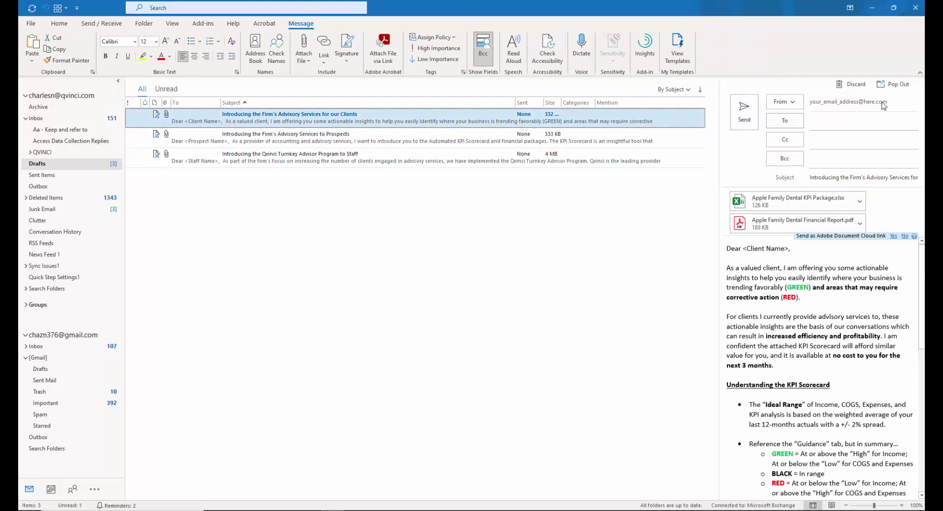
left_click(895, 84)
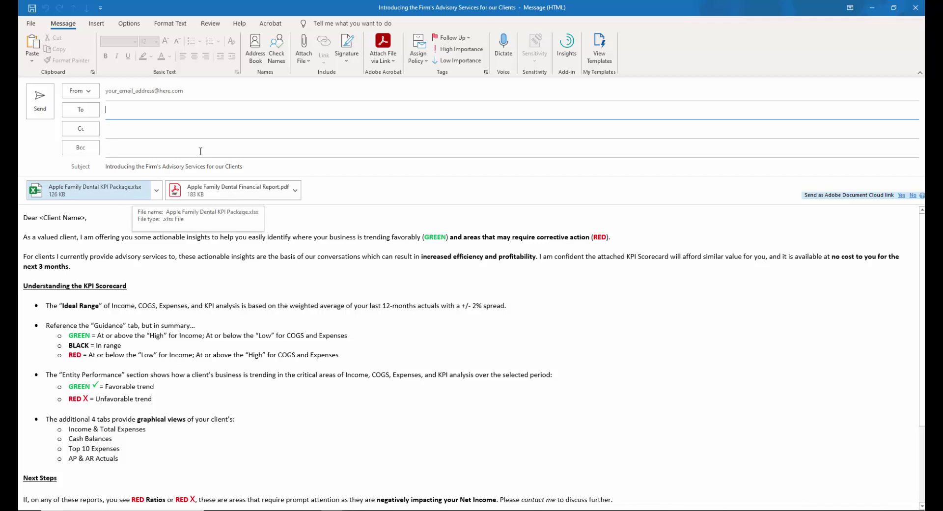
left_click(915, 7)
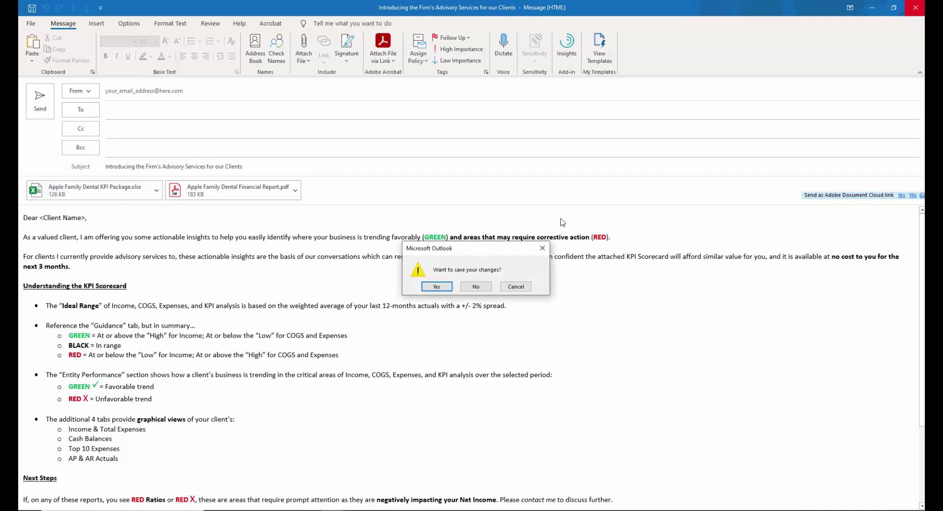
left_click(477, 286)
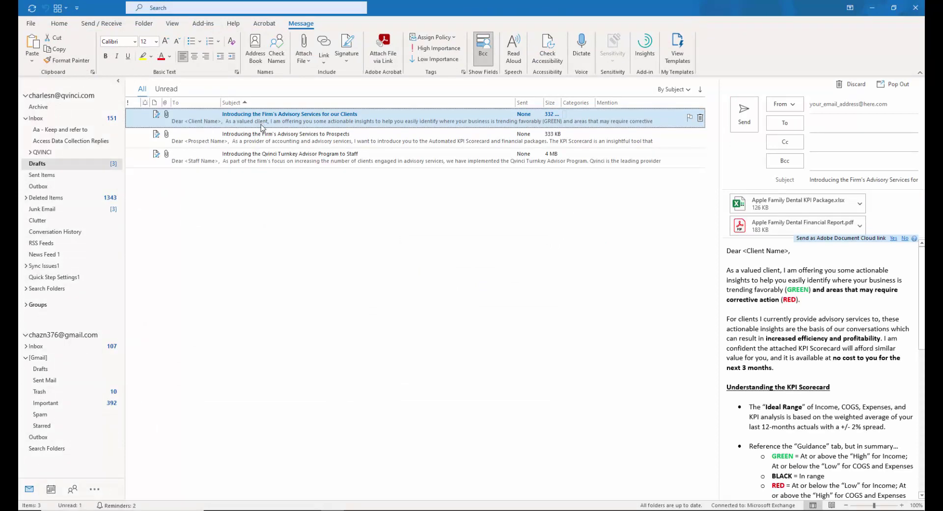
left_click(295, 161)
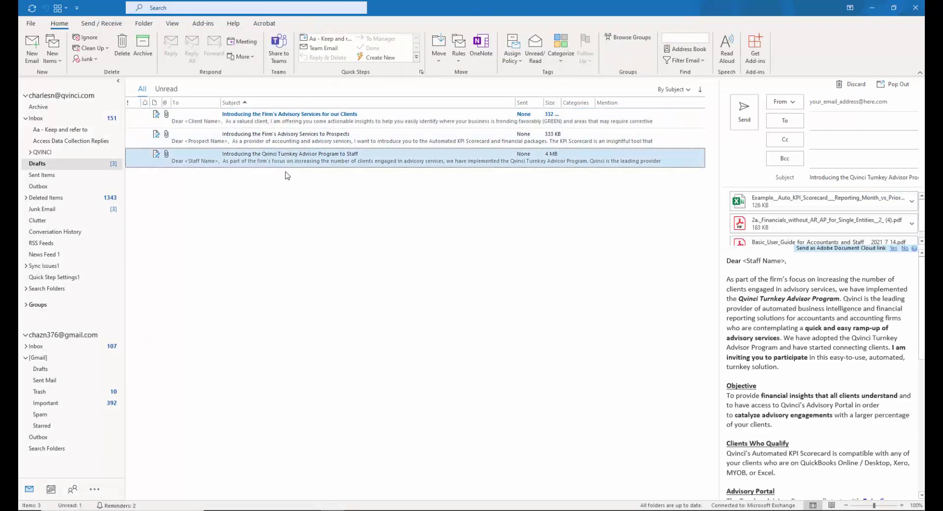